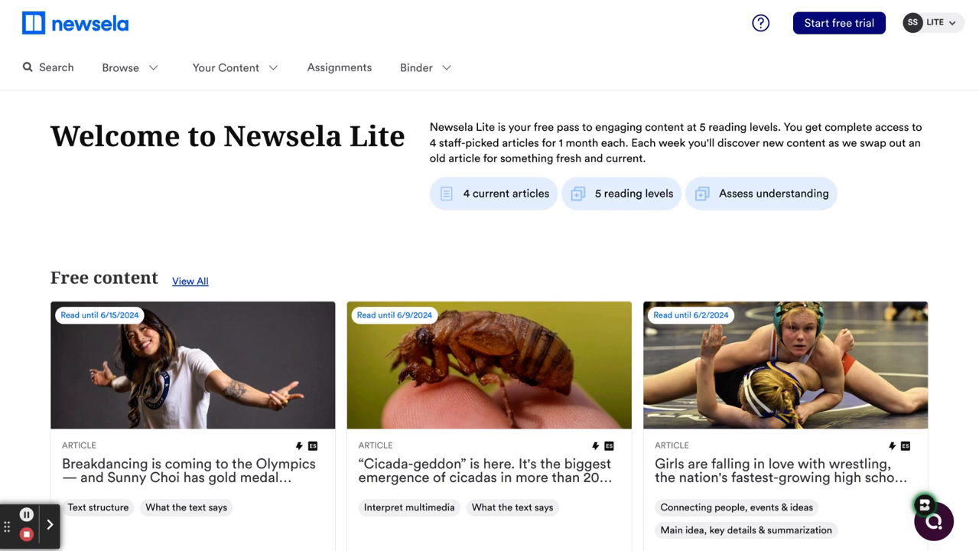
- Look through the home page's Free content, Latest news, Popular in classrooms like yours and Featured sections
scroll(567, 257, down, 2)
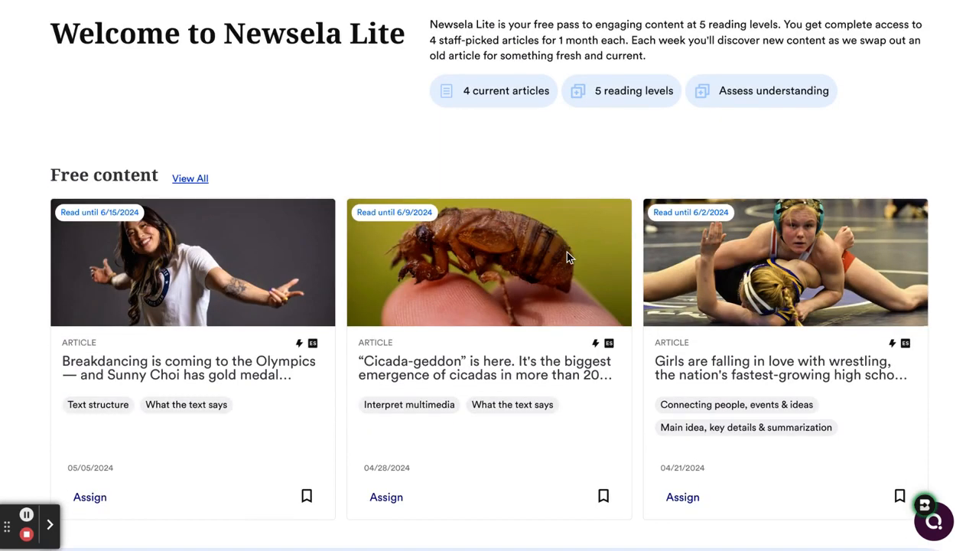
scroll(567, 252, down, 2)
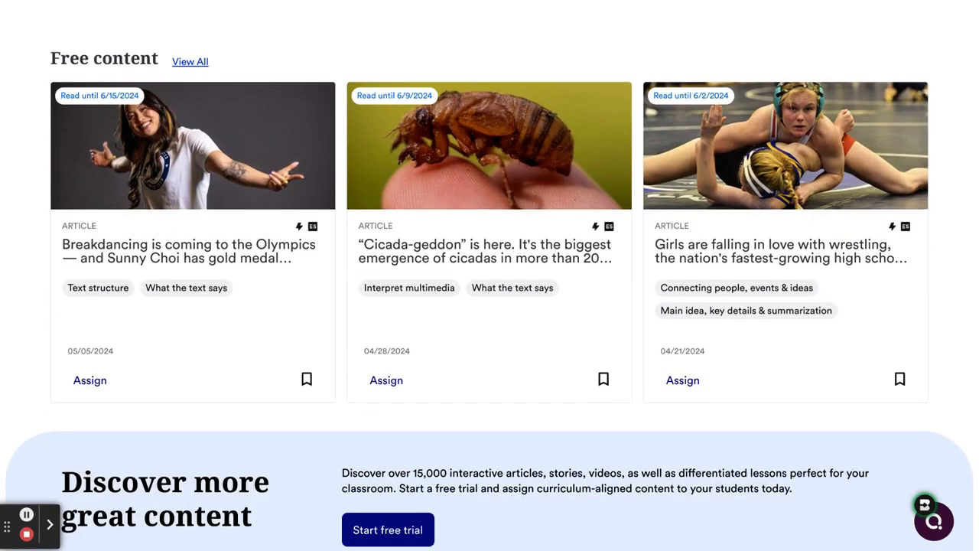
scroll(567, 253, up, 1)
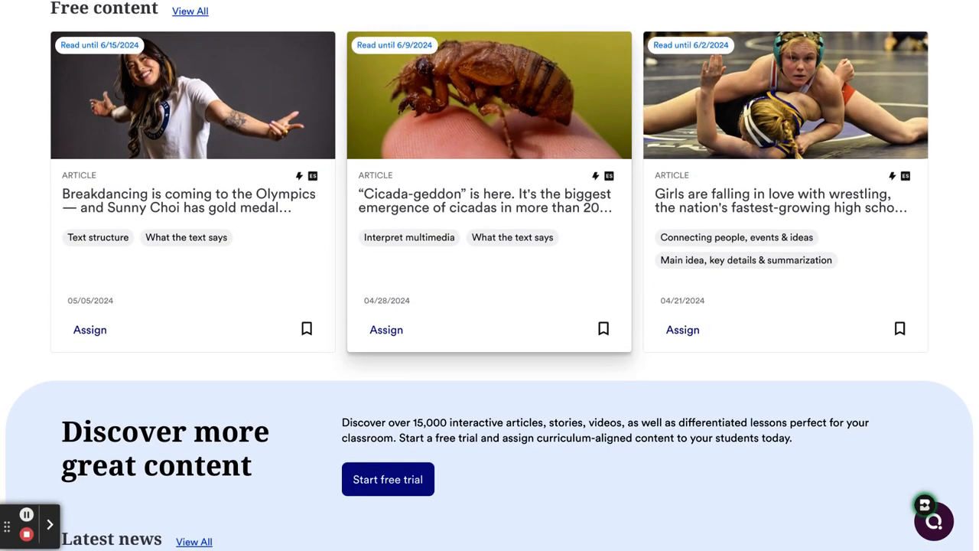
scroll(566, 253, down, 1)
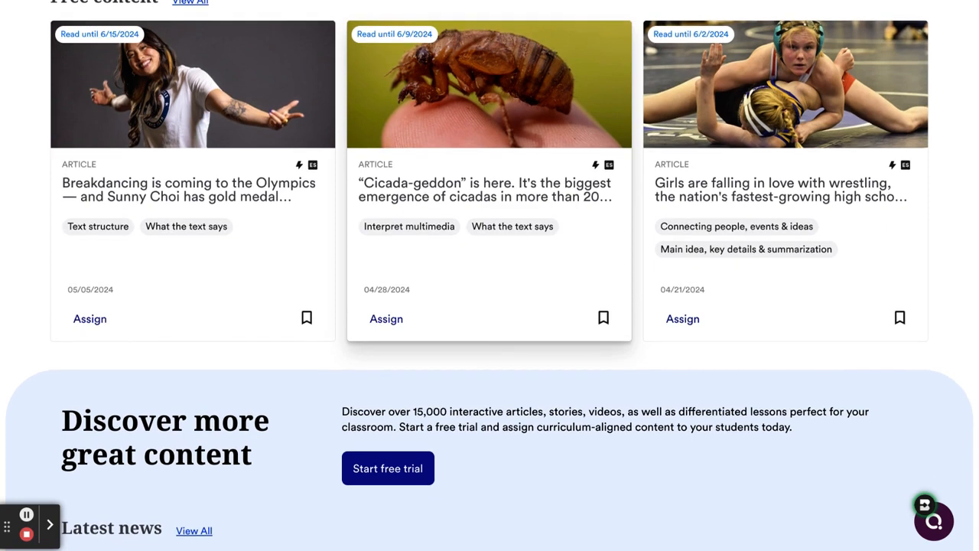
scroll(647, 241, down, 3)
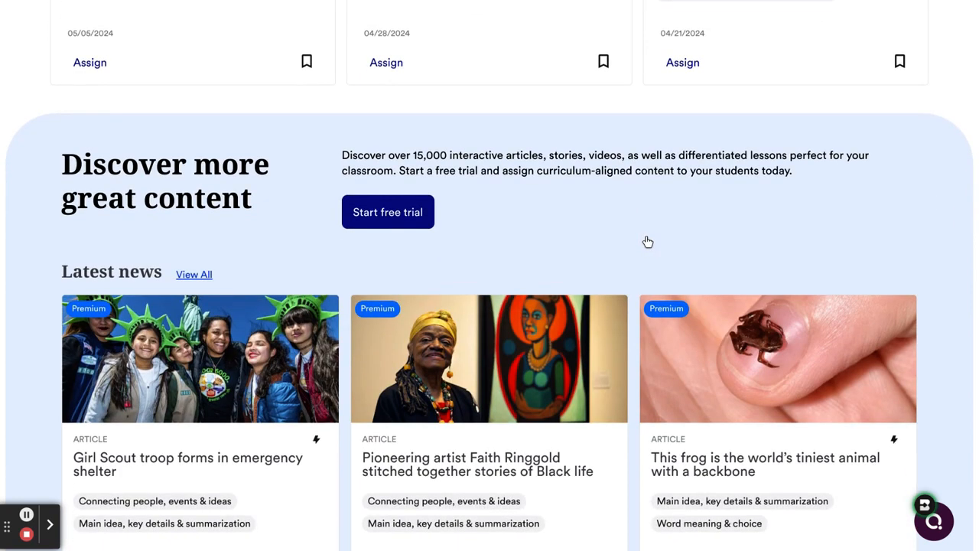
scroll(648, 242, down, 9)
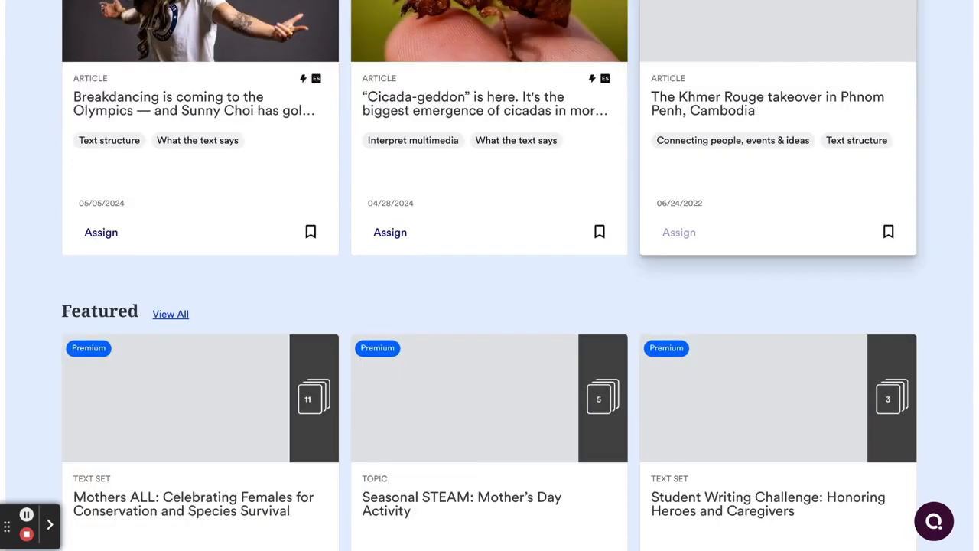
scroll(647, 241, up, 2)
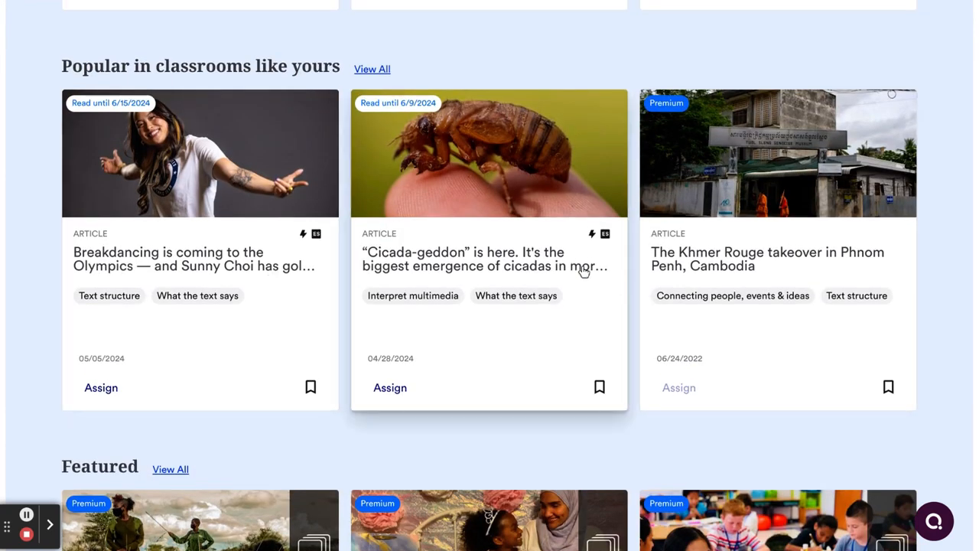
scroll(524, 260, up, 5)
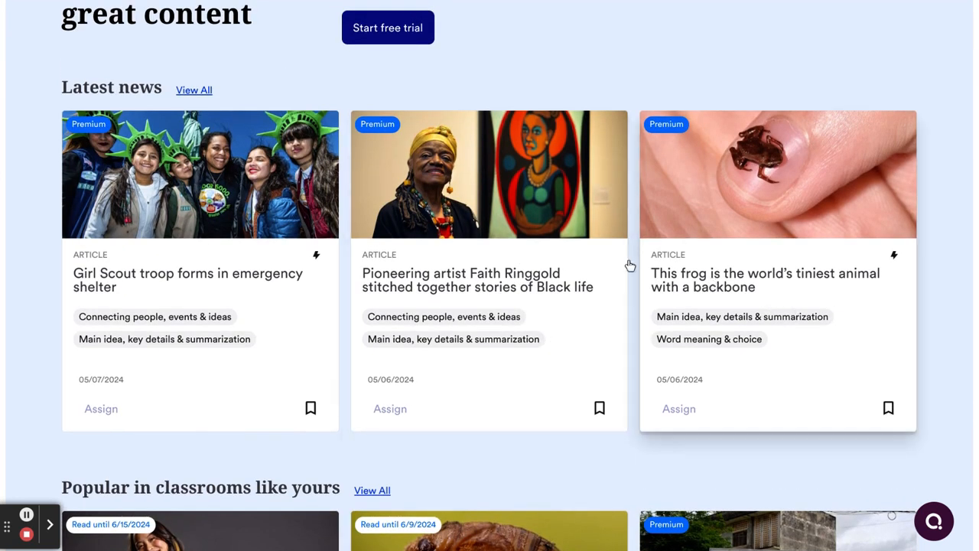
scroll(710, 284, up, 6)
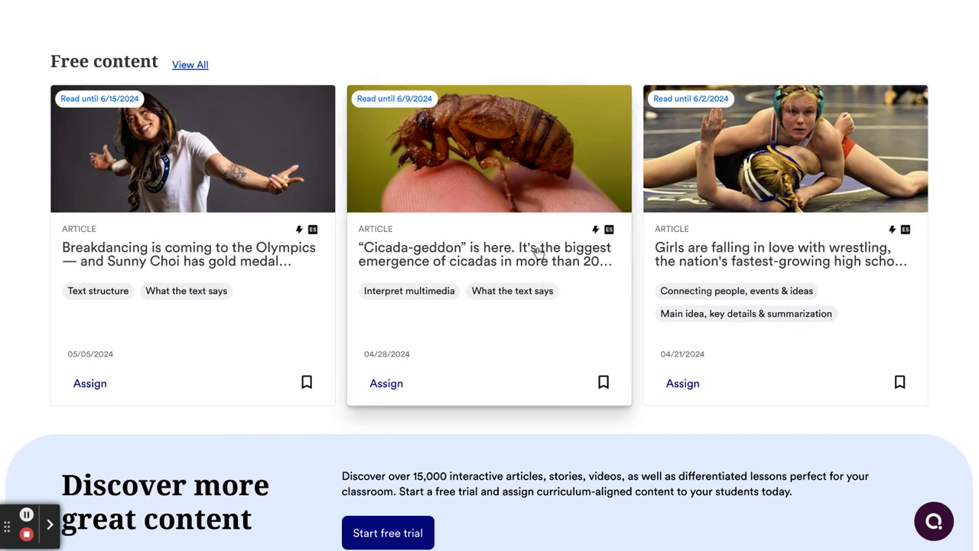
- Open the free "Cicada-geddon" article and set its language to English
click(539, 252)
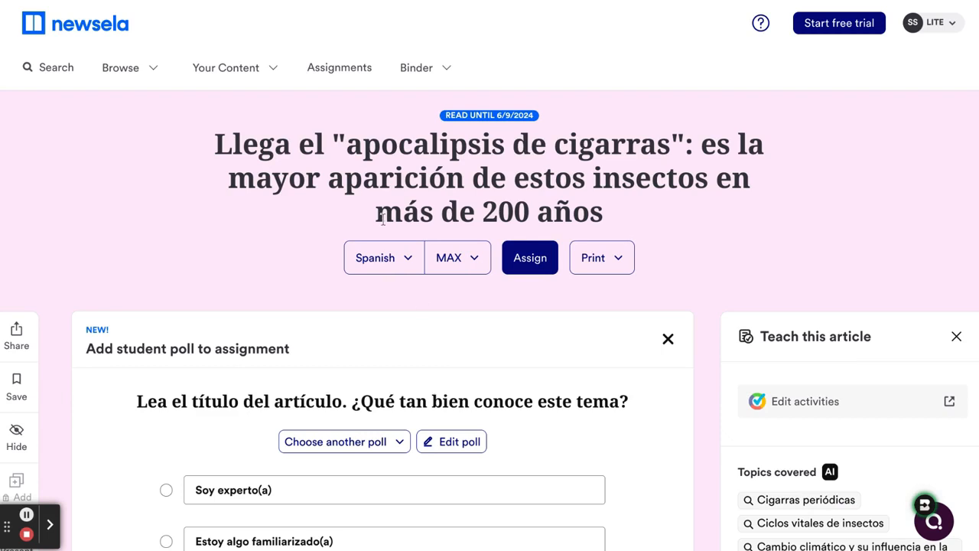
click(396, 259)
click(398, 295)
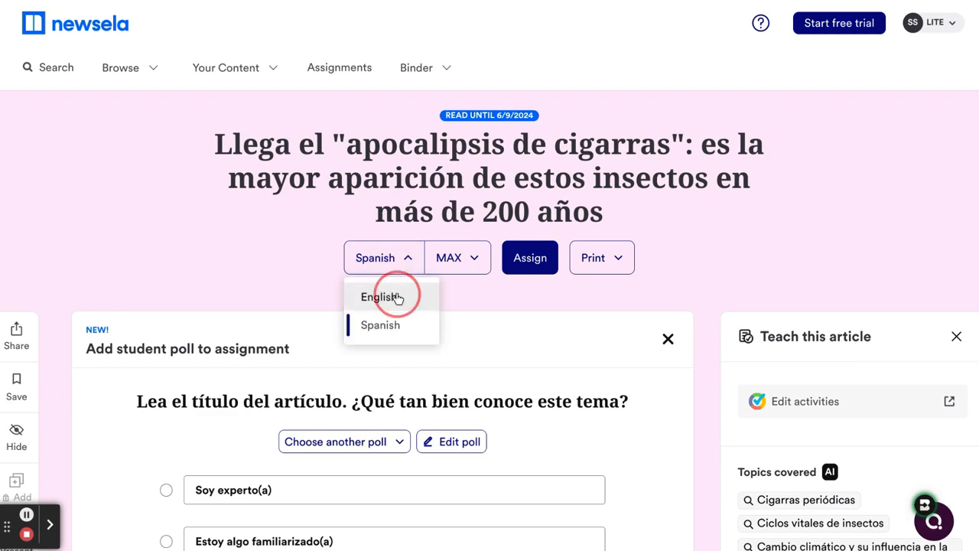
- Check which reading levels are offered for the cicada article without changing the level
click(478, 263)
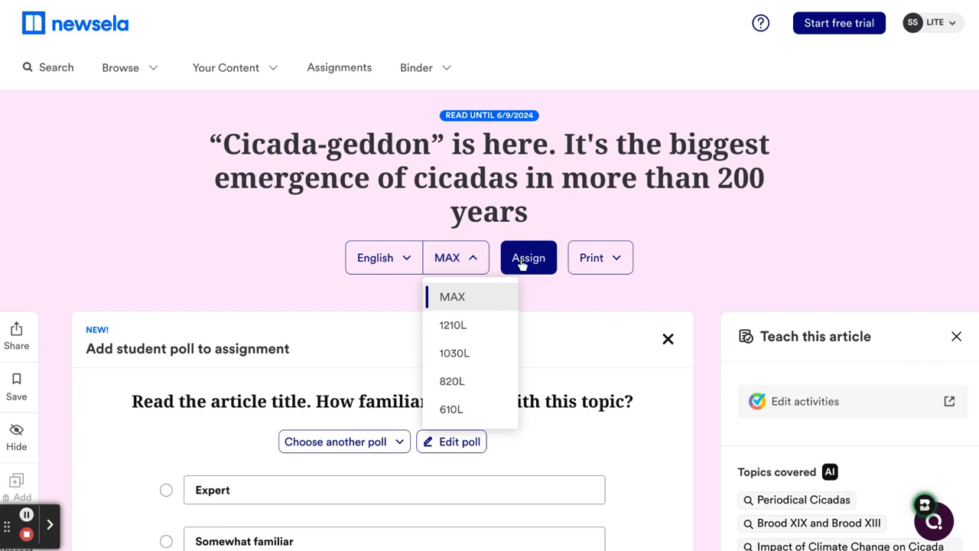
scroll(443, 427, down, 1)
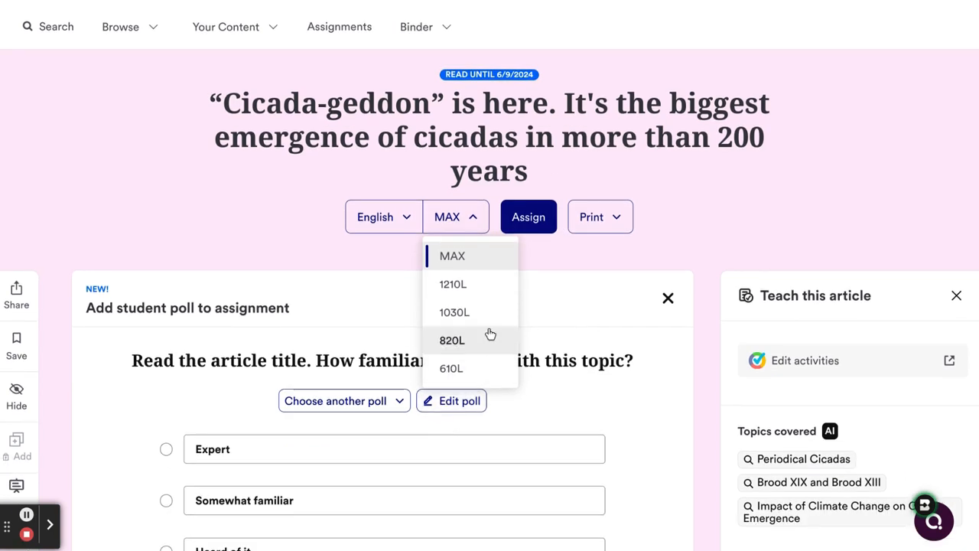
click(620, 265)
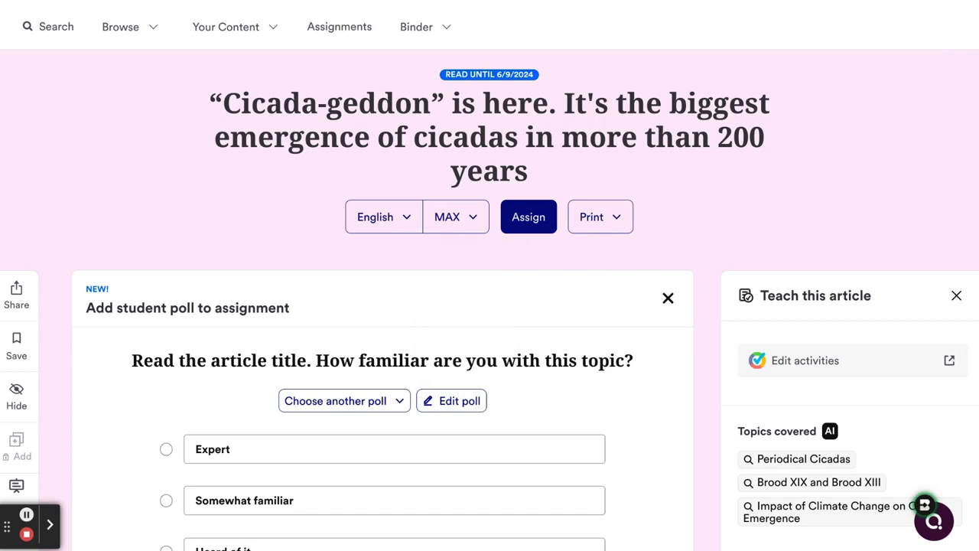
- Review the article's student poll and the AI lesson suggestions for key terms, before reading activity and discussion questions
scroll(583, 327, down, 2)
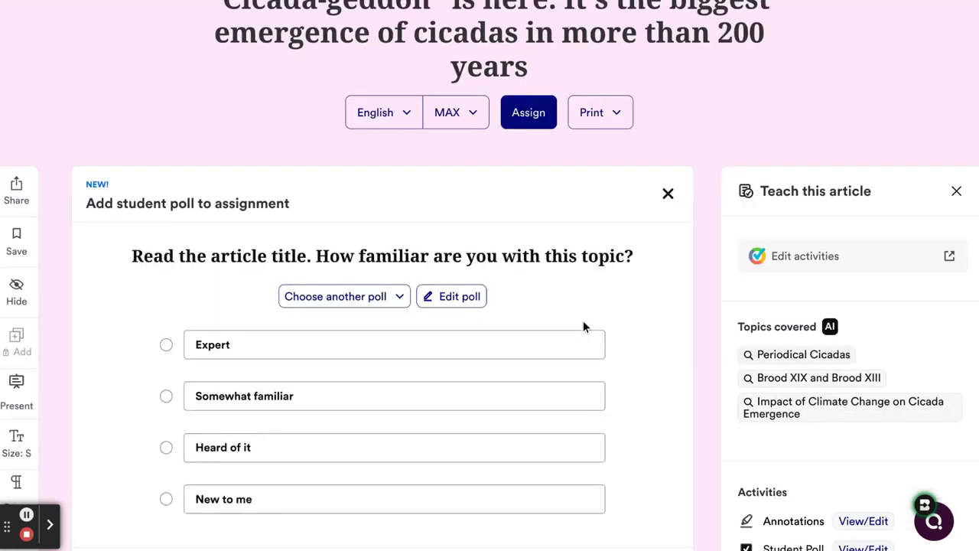
scroll(577, 243, down, 3)
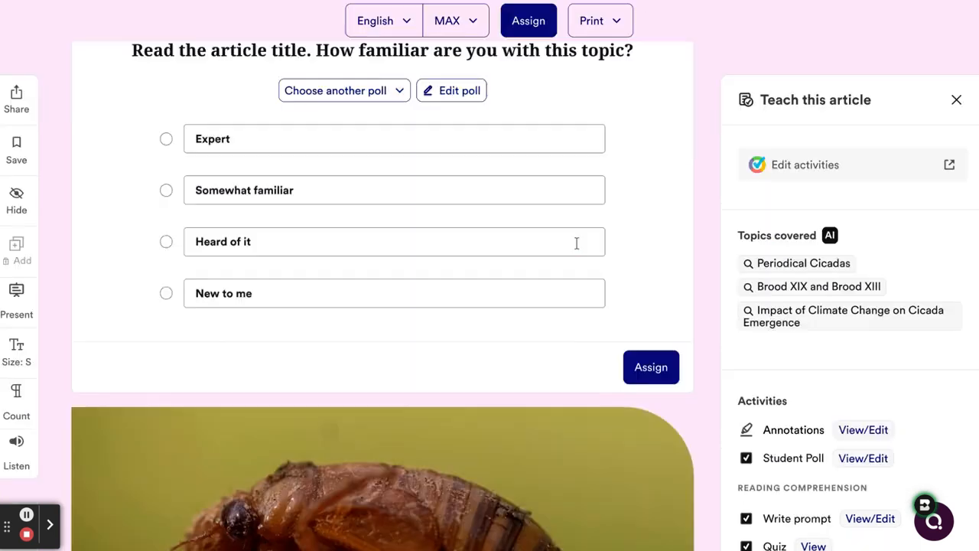
scroll(577, 244, down, 10)
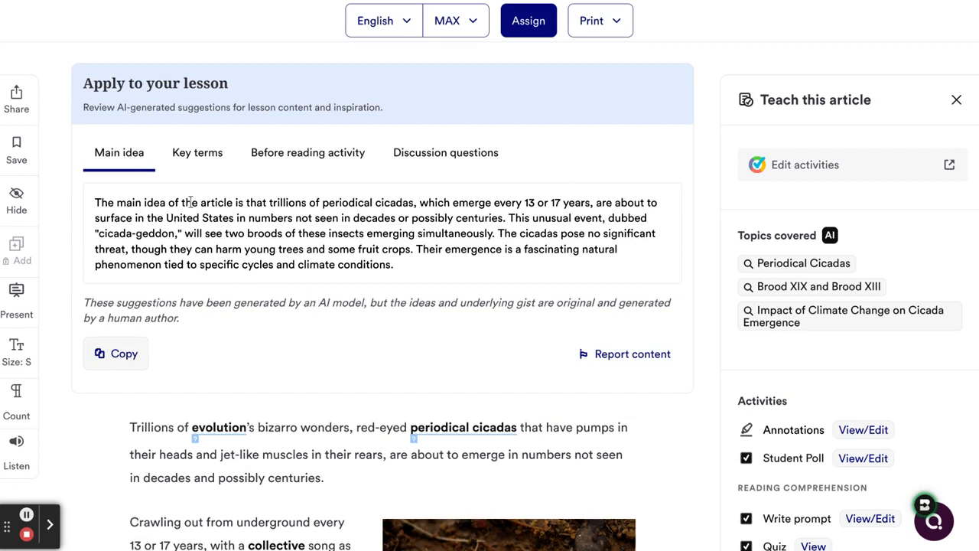
click(201, 155)
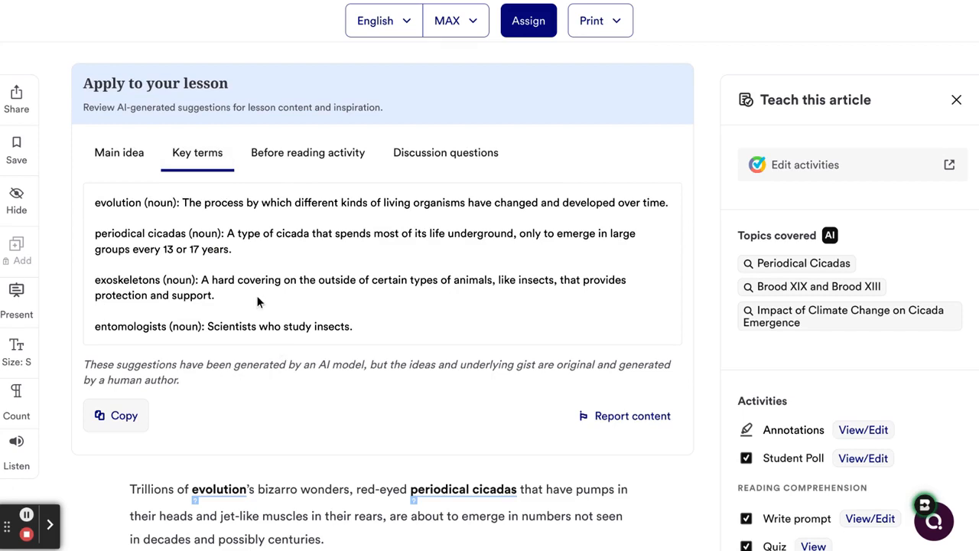
click(338, 162)
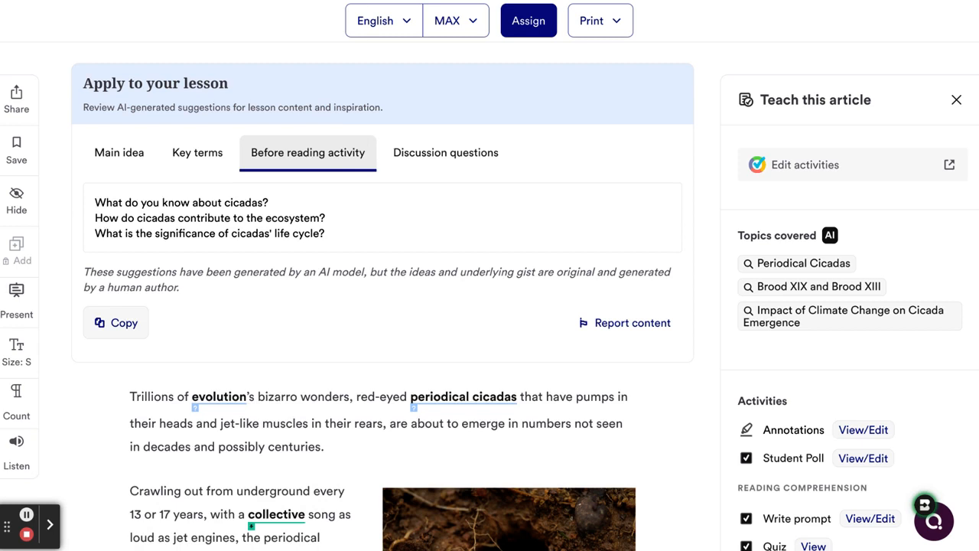
click(435, 162)
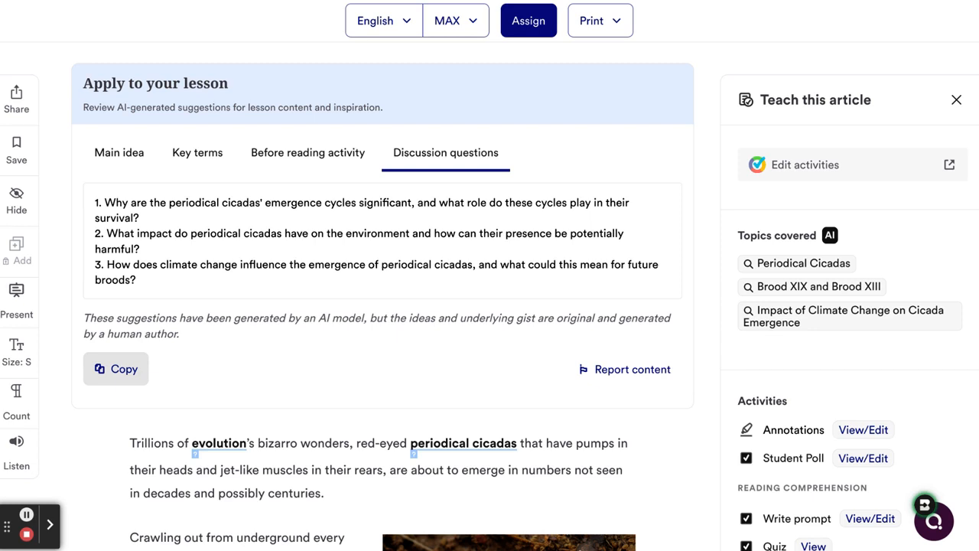
- Read through the cicada article's text, examining its highlighted vocabulary words and images
scroll(382, 306, down, 5)
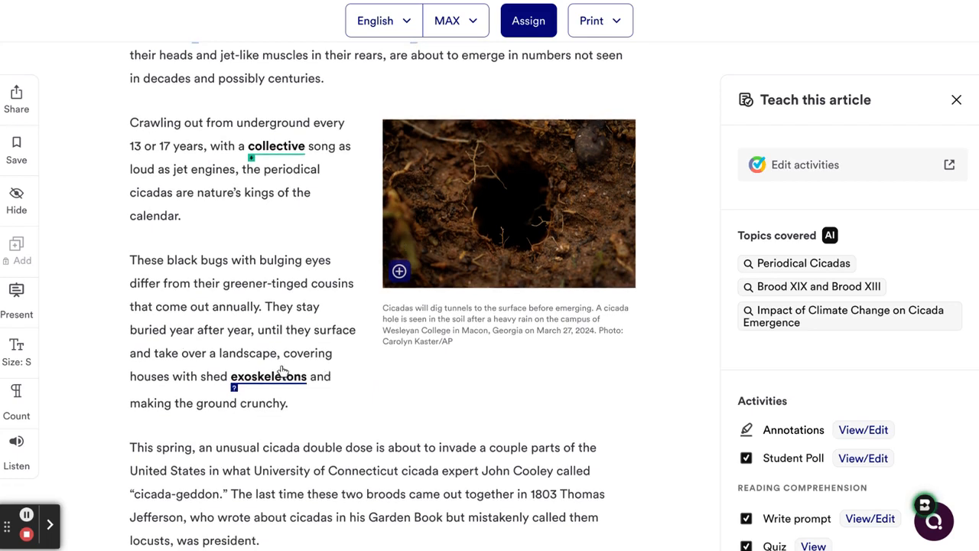
scroll(282, 371, down, 2)
scroll(283, 371, down, 4)
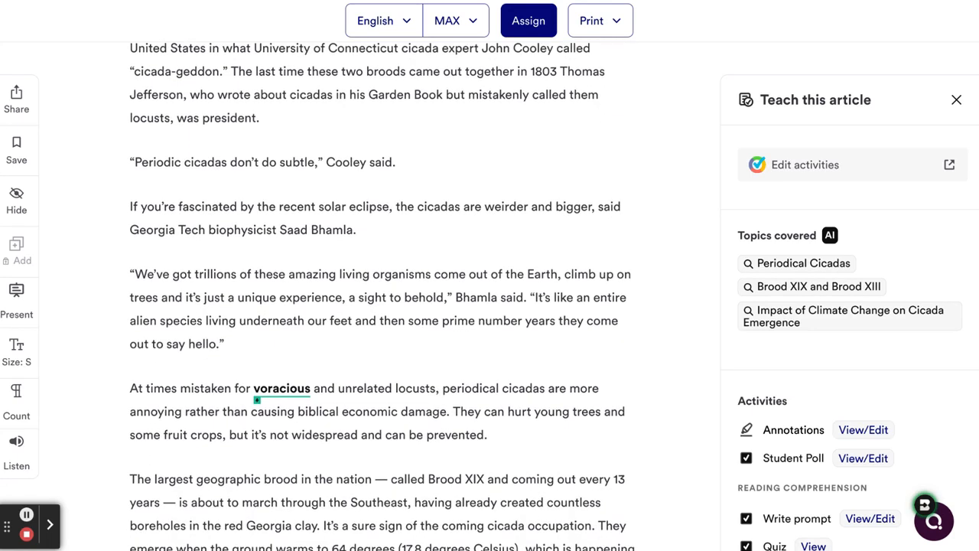
scroll(382, 296, down, 2)
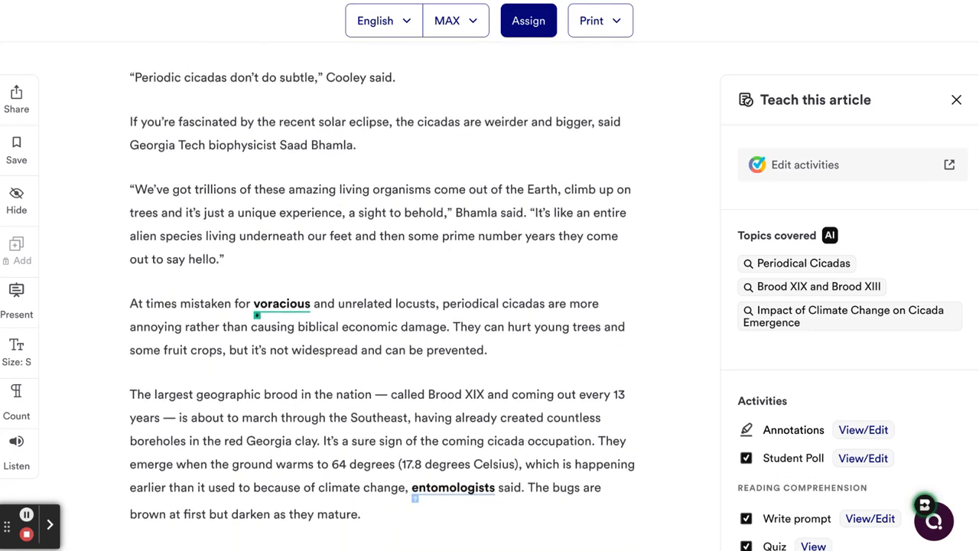
scroll(382, 296, down, 1)
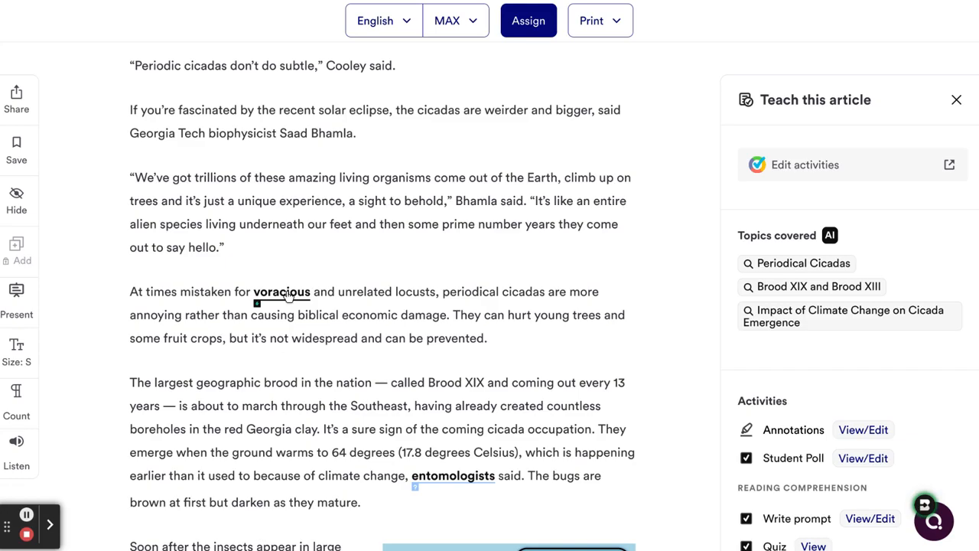
scroll(288, 296, down, 15)
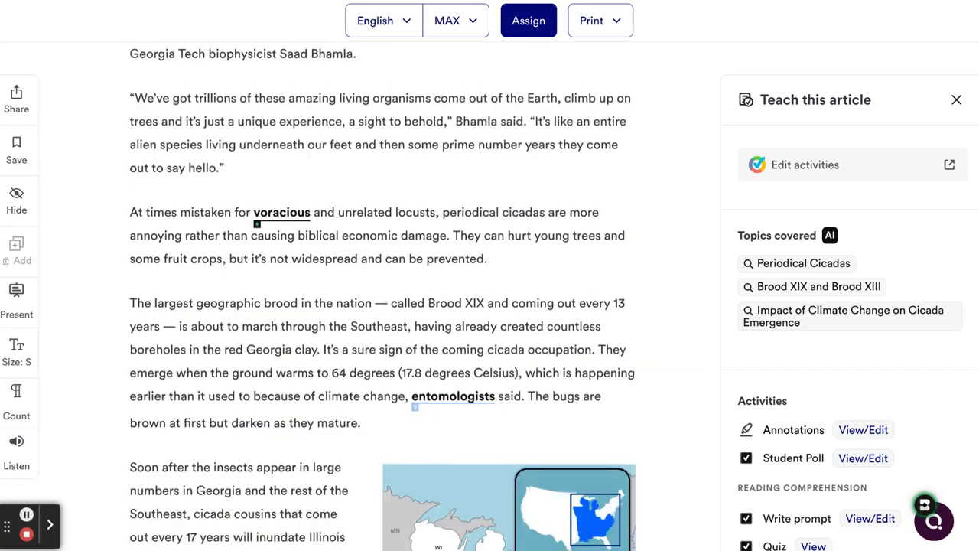
scroll(383, 296, down, 15)
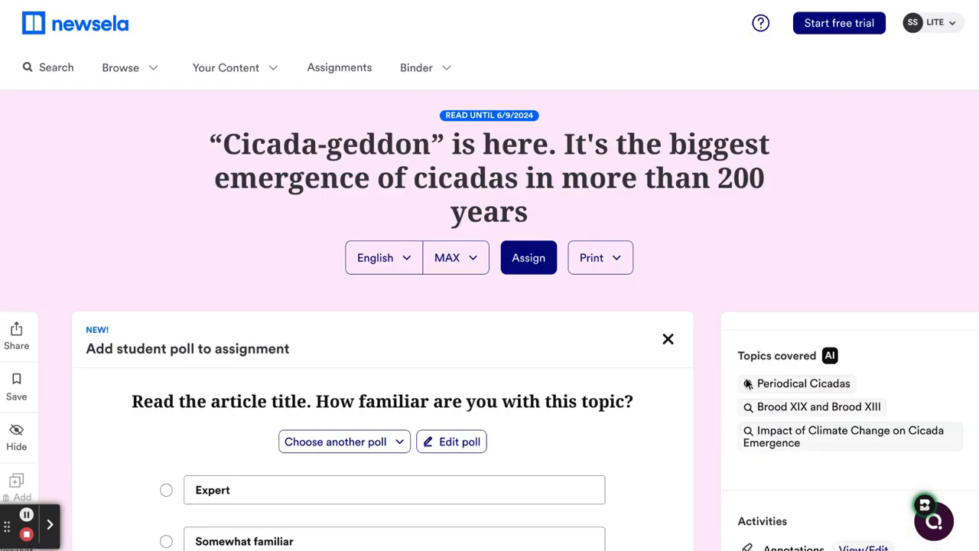
- Examine the article's teaching activities, viewing the annotations and going back to the activity list with poll, write prompt, quiz and Power Words
scroll(673, 411, down, 3)
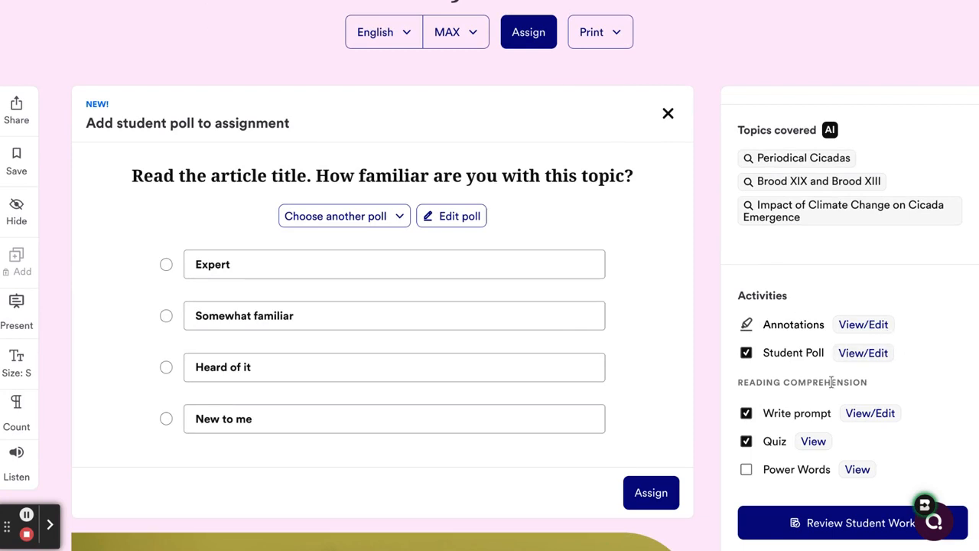
click(854, 328)
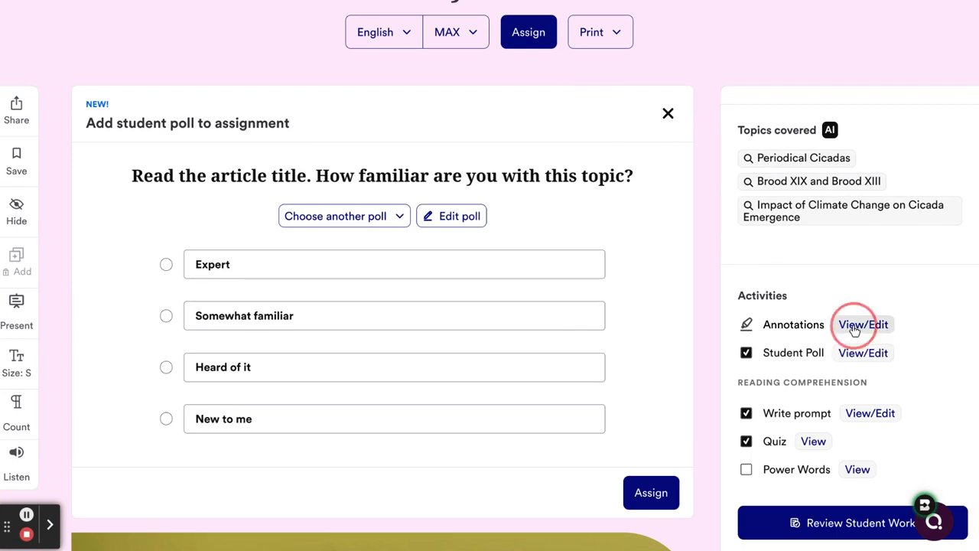
click(755, 123)
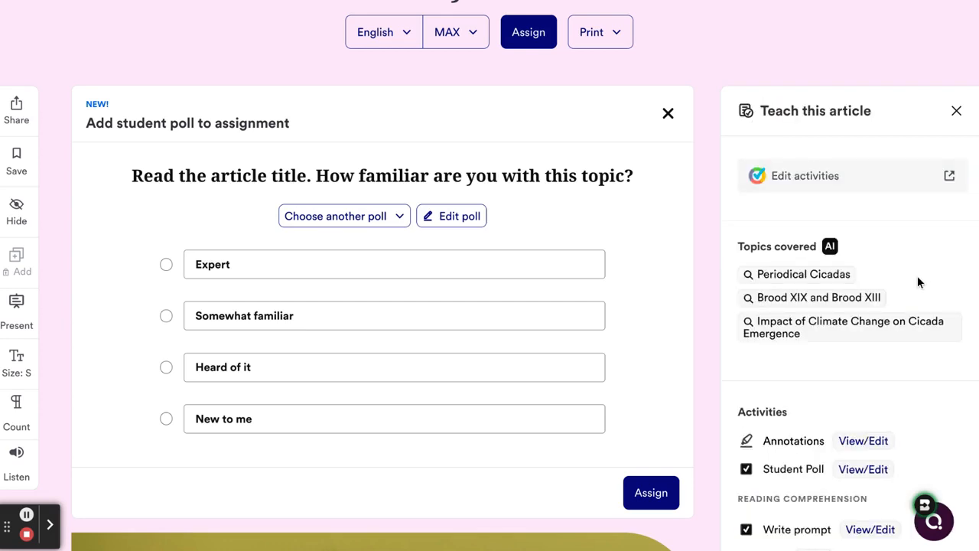
scroll(918, 279, down, 2)
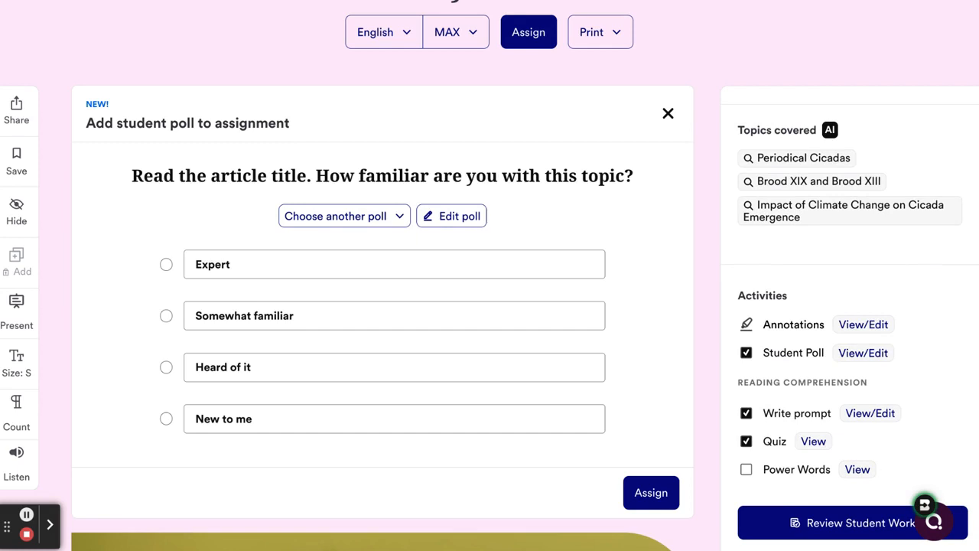
scroll(857, 434, down, 4)
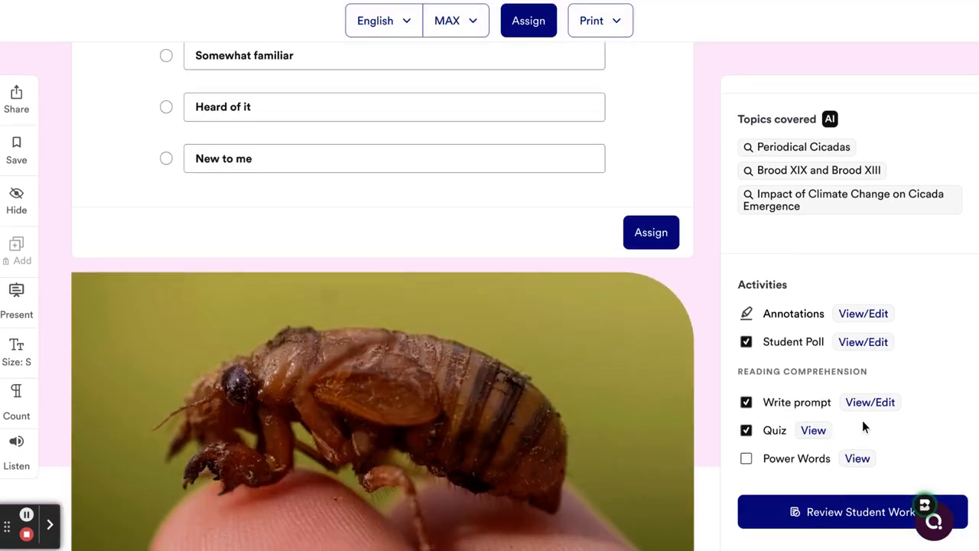
scroll(865, 428, down, 2)
- Open the printable version with article, write prompt, quiz and answers, and look through its pages
scroll(699, 520, up, 10)
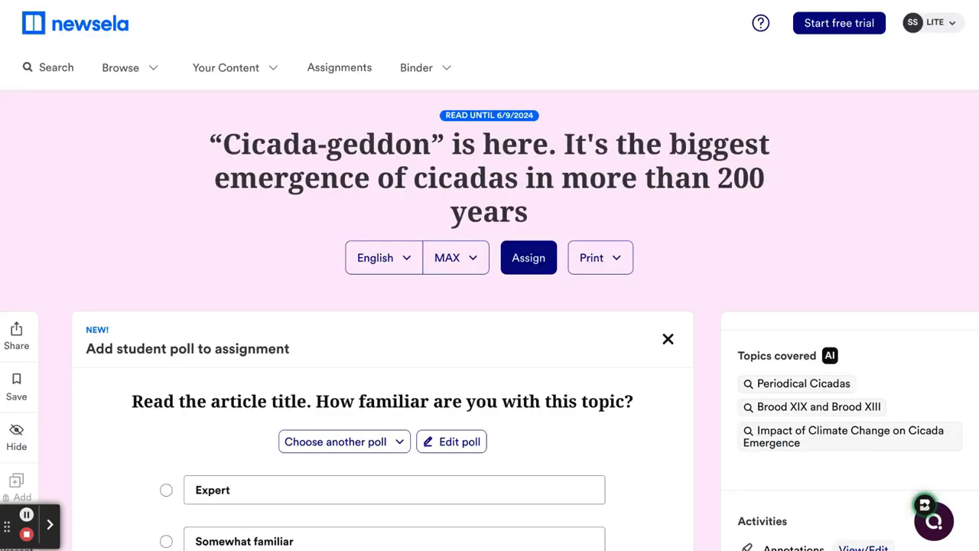
scroll(642, 490, down, 2)
click(600, 104)
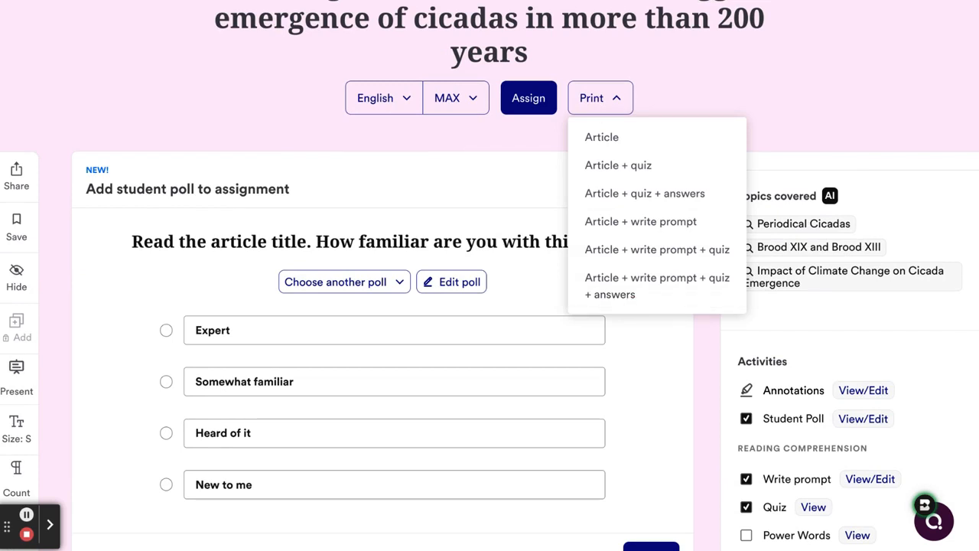
click(657, 285)
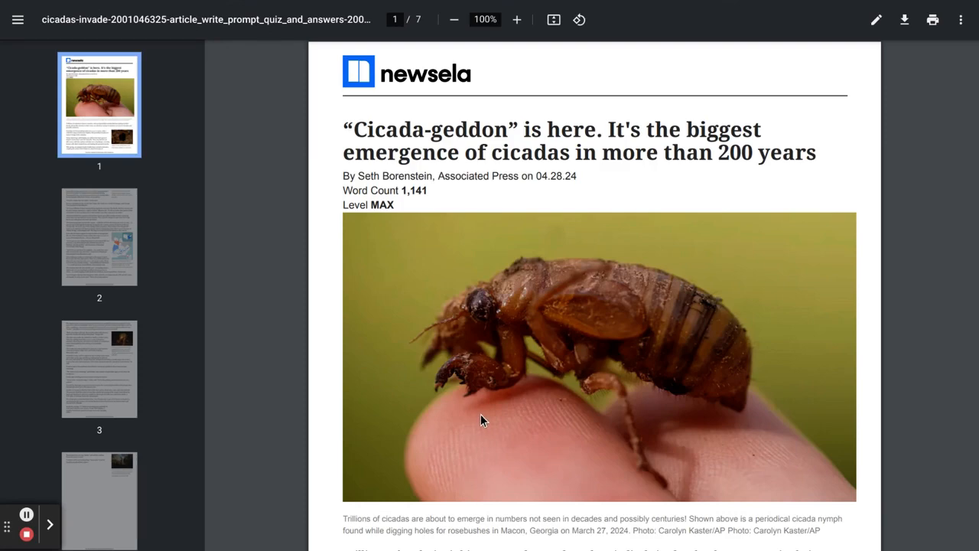
scroll(481, 414, down, 15)
scroll(481, 414, down, 14)
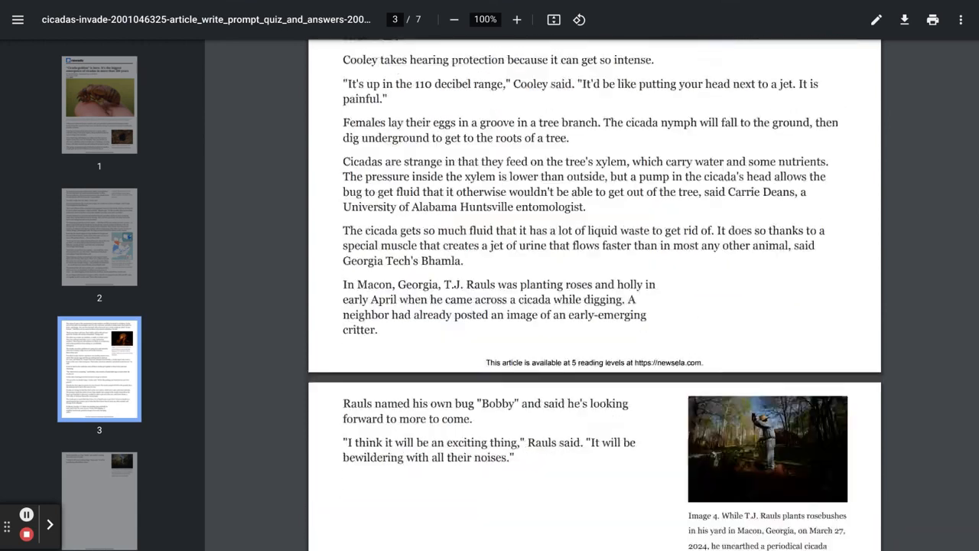
- Examine the rest of the printable cicada document, from the article's closing paragraphs through the write prompt and quiz to the answer key
scroll(595, 296, down, 4)
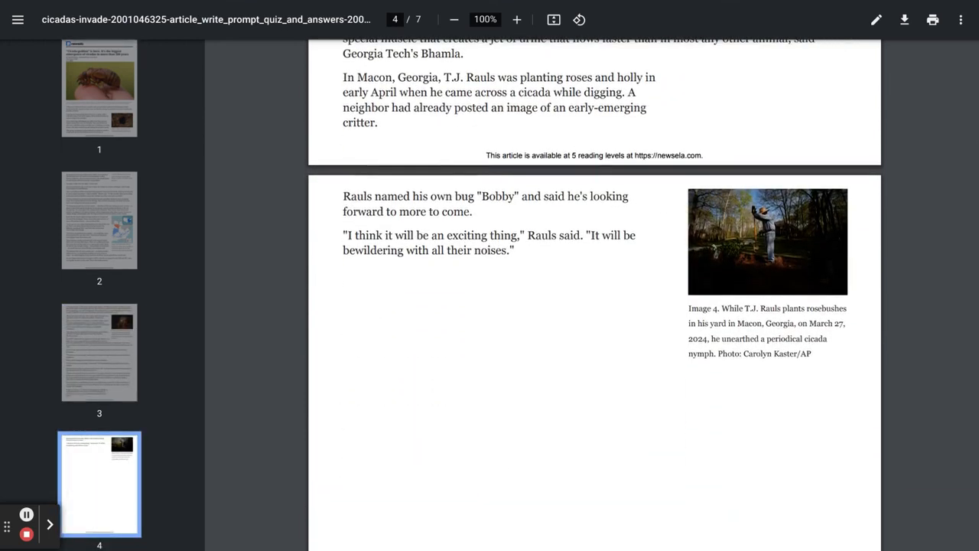
scroll(595, 296, up, 5)
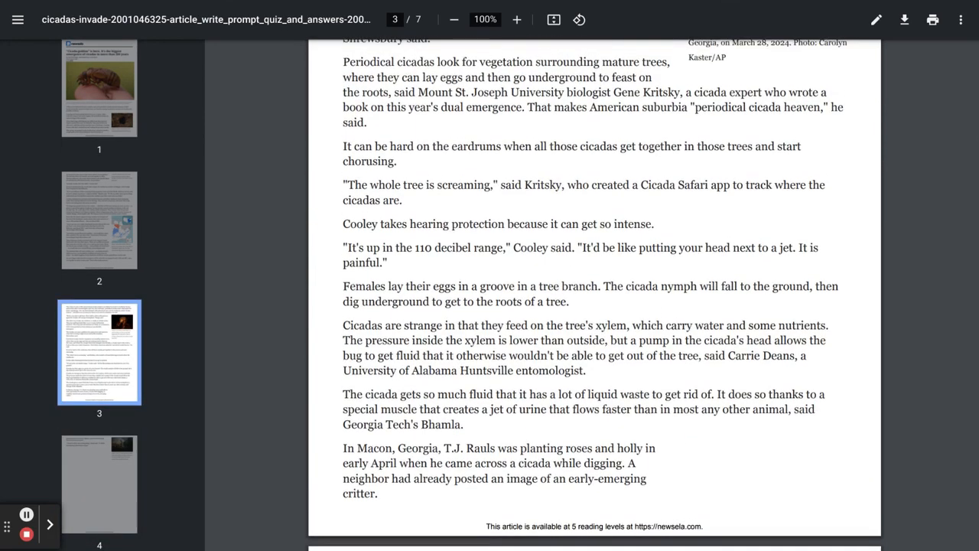
scroll(594, 296, down, 2)
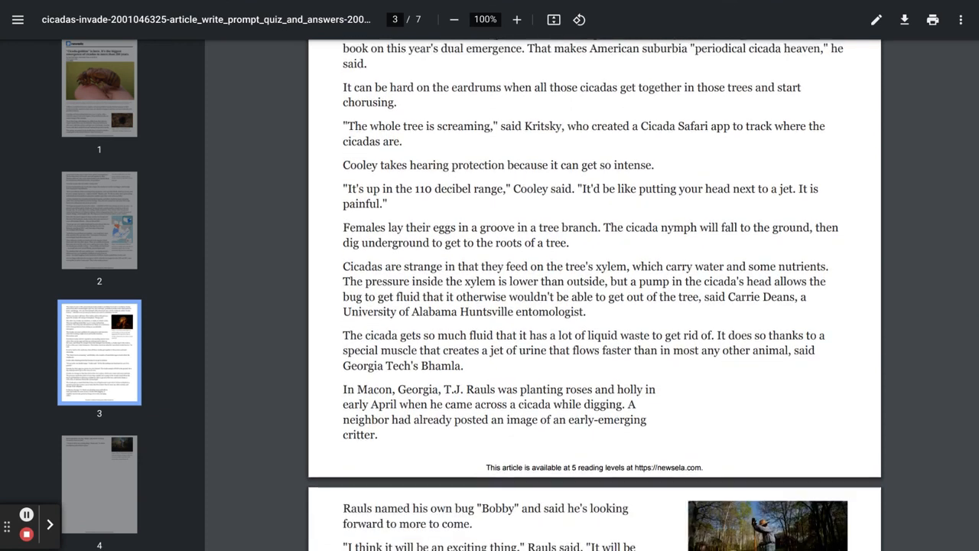
scroll(595, 295, down, 1)
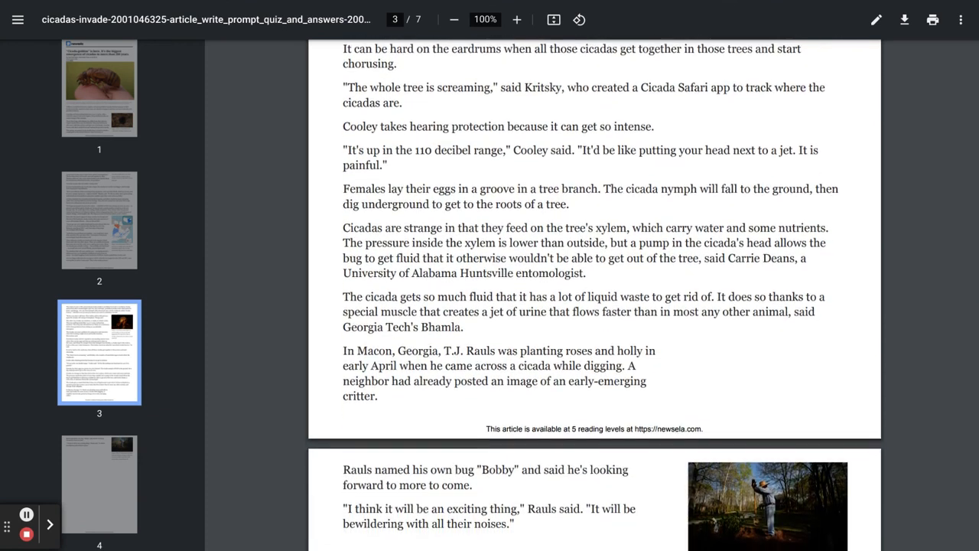
scroll(594, 295, down, 12)
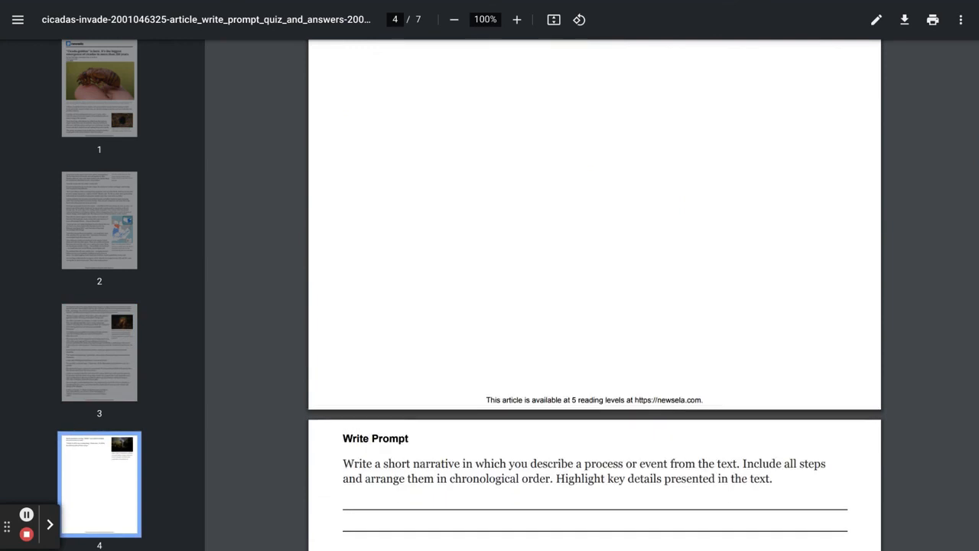
scroll(594, 295, down, 10)
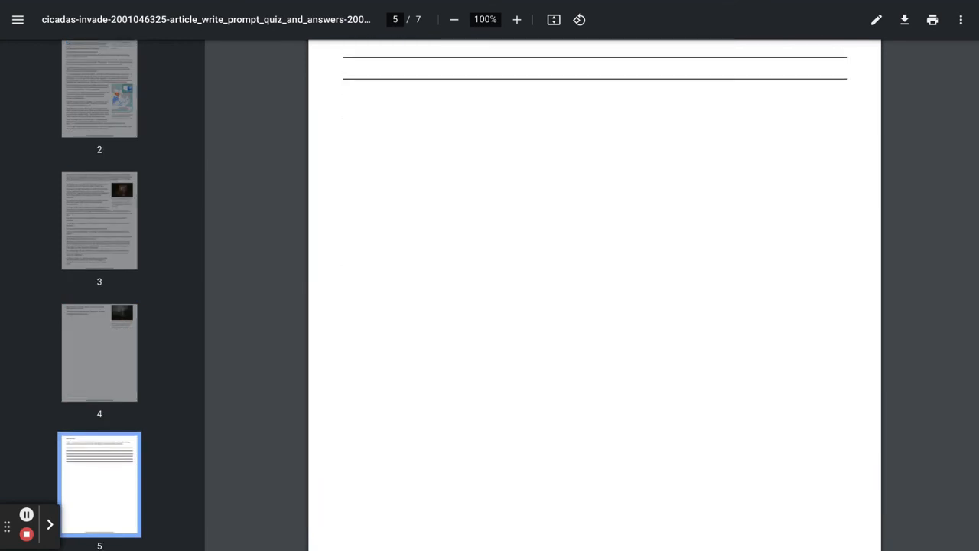
scroll(595, 296, down, 5)
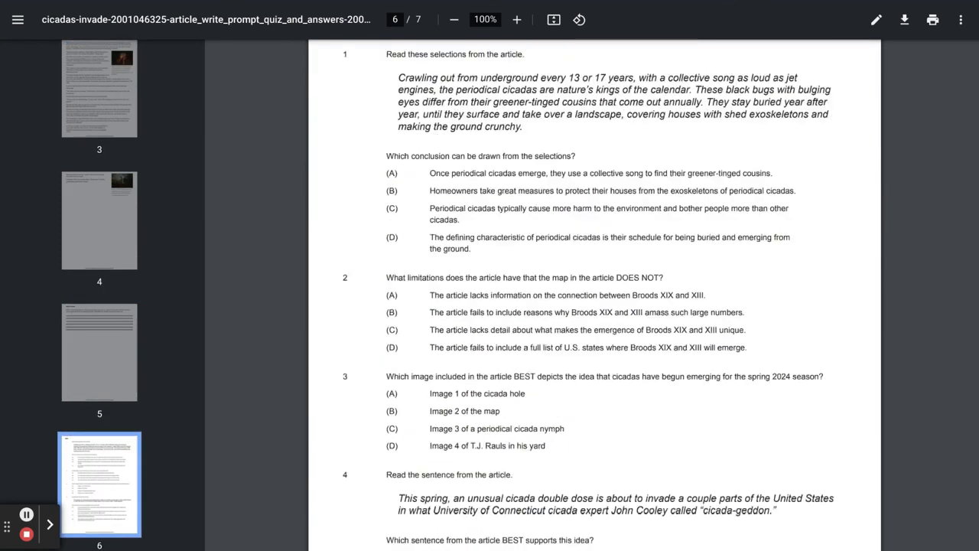
scroll(594, 295, down, 9)
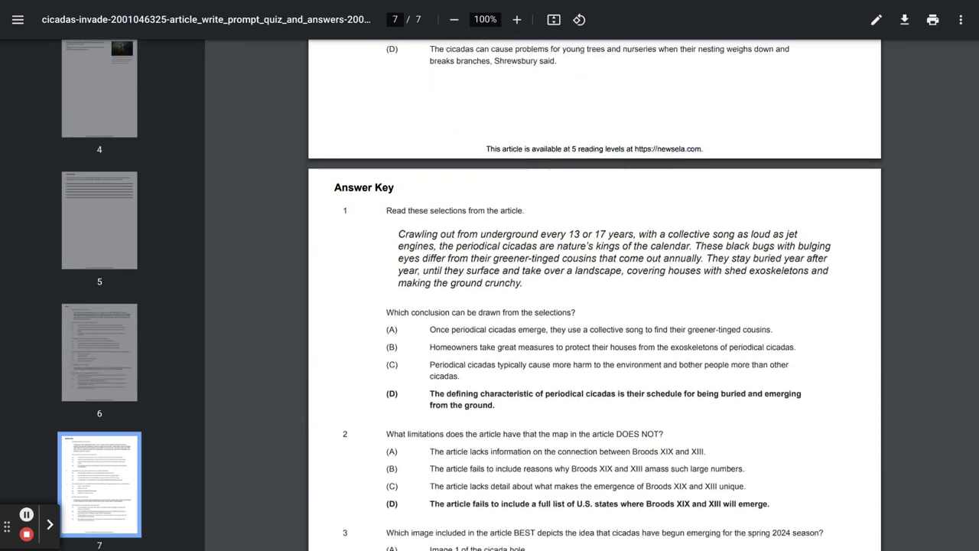
scroll(595, 295, down, 3)
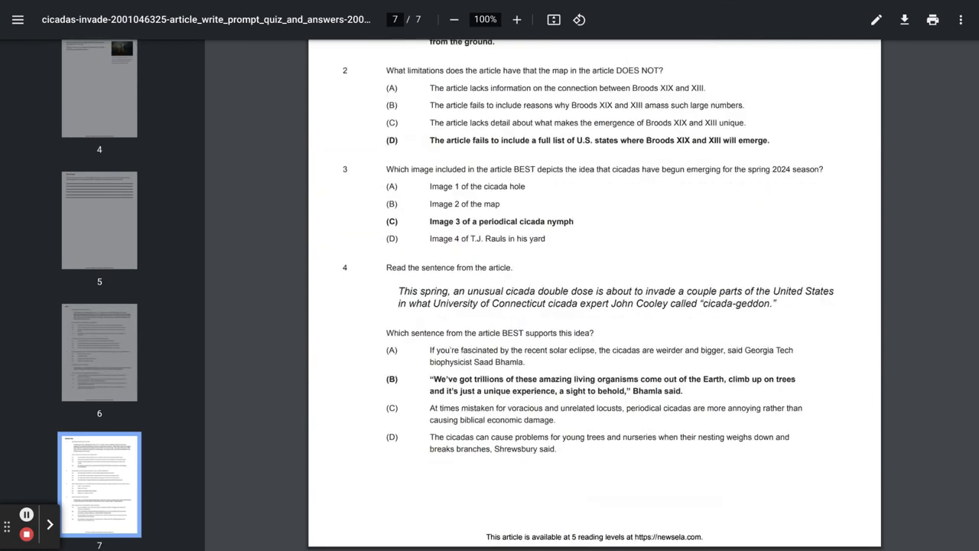
scroll(594, 295, up, 5)
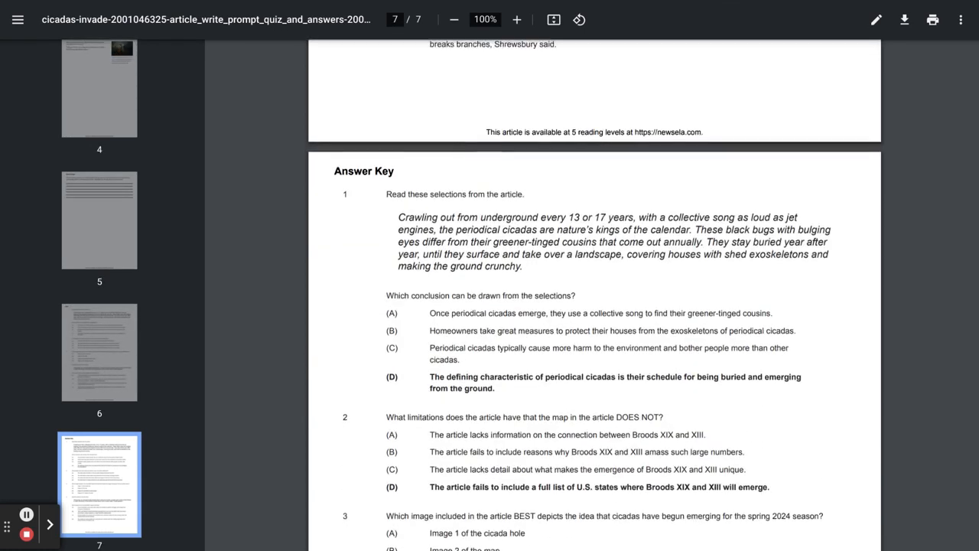